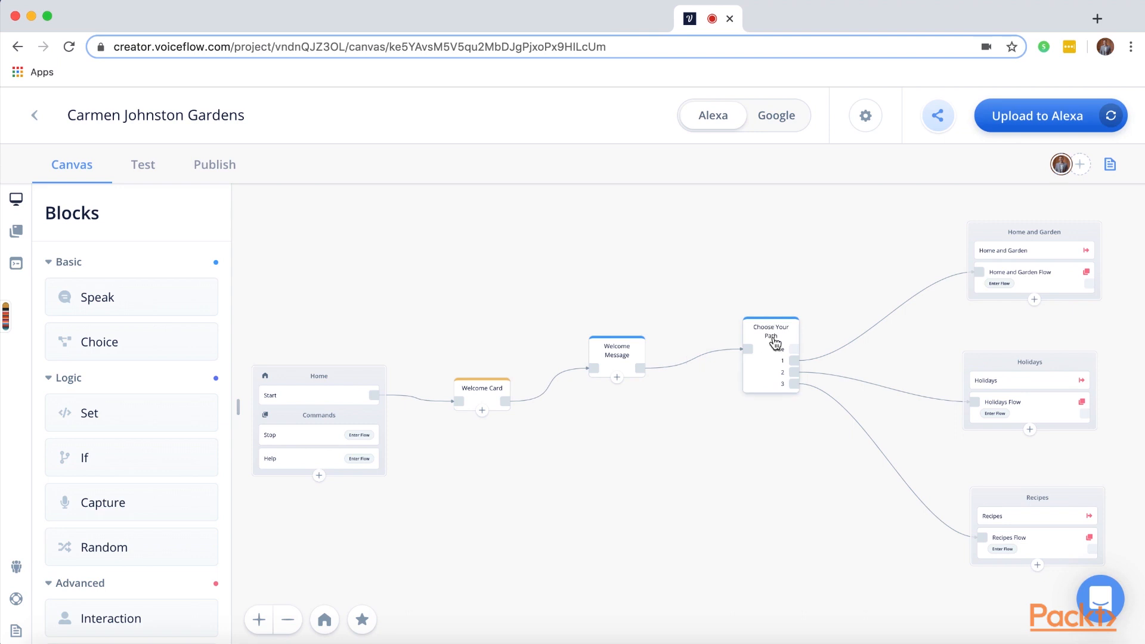
# Step: Open the Welcome Message block and play its audio file
pyautogui.click(612, 352)
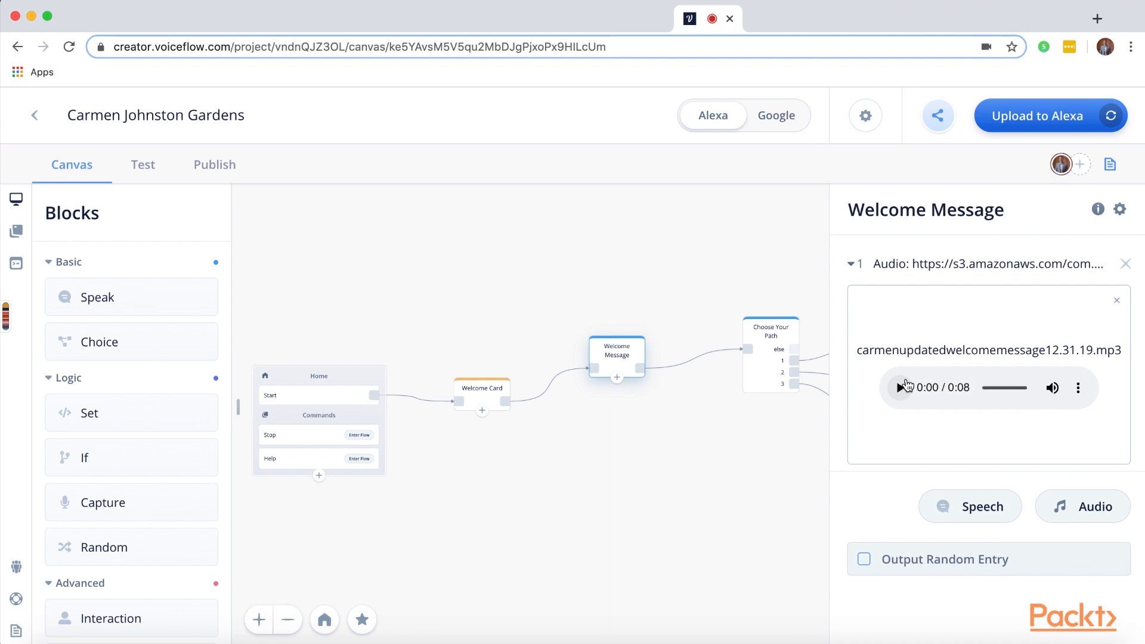
pyautogui.click(902, 387)
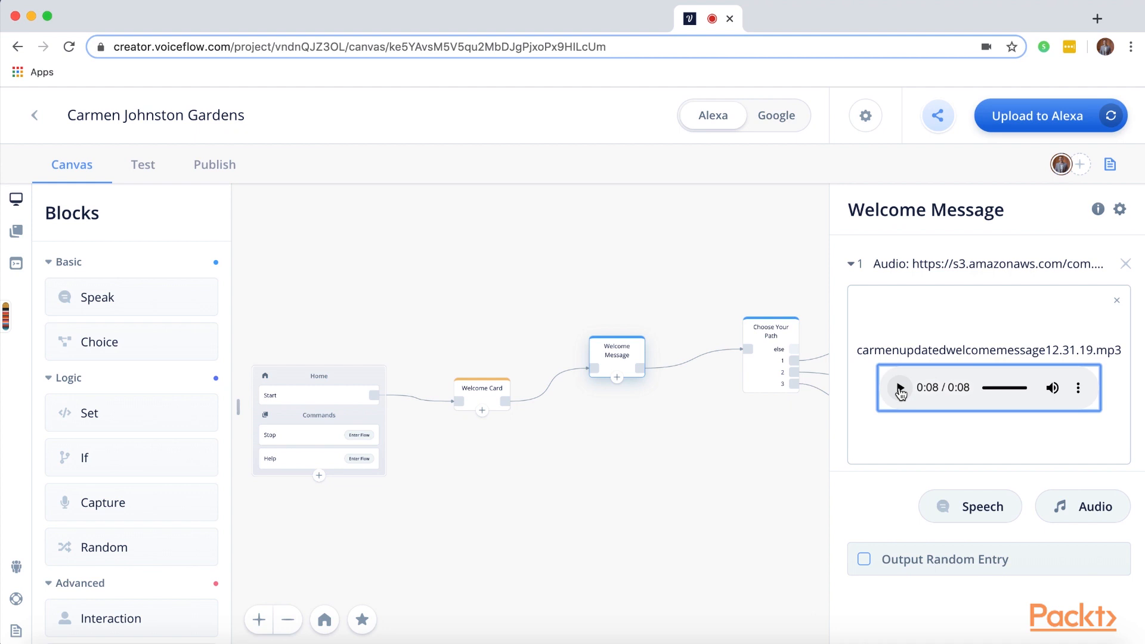
pyautogui.click(901, 389)
# Step: Review the reply choices and their synonyms in the Choose Your Path block
pyautogui.moveTo(673, 478); pyautogui.dragTo(558, 479)
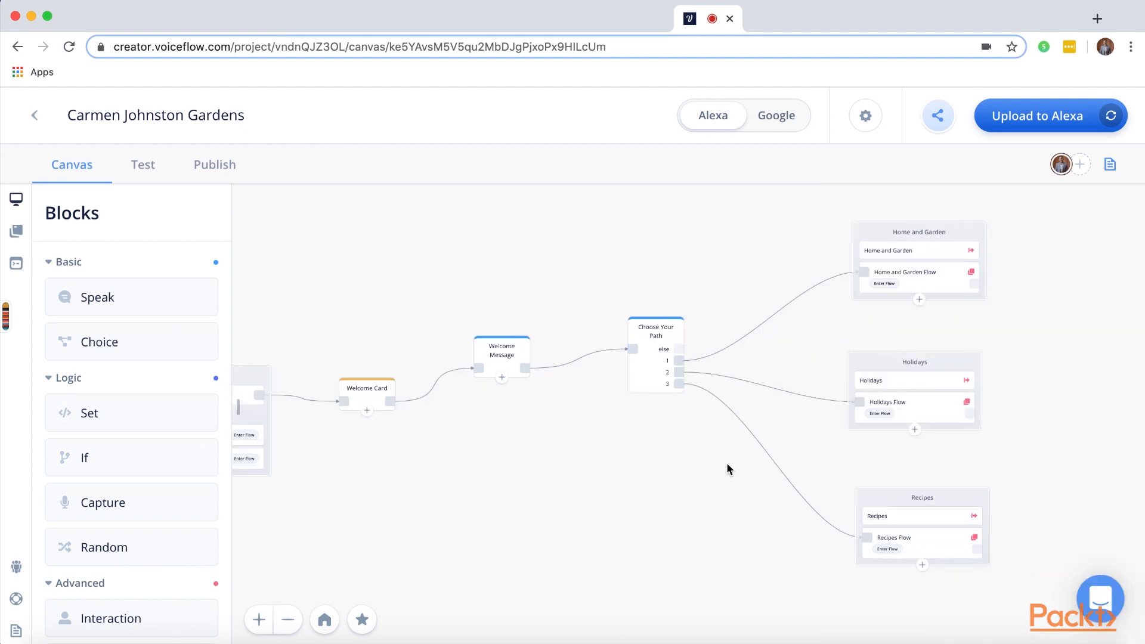
pyautogui.moveTo(727, 464); pyautogui.dragTo(685, 463)
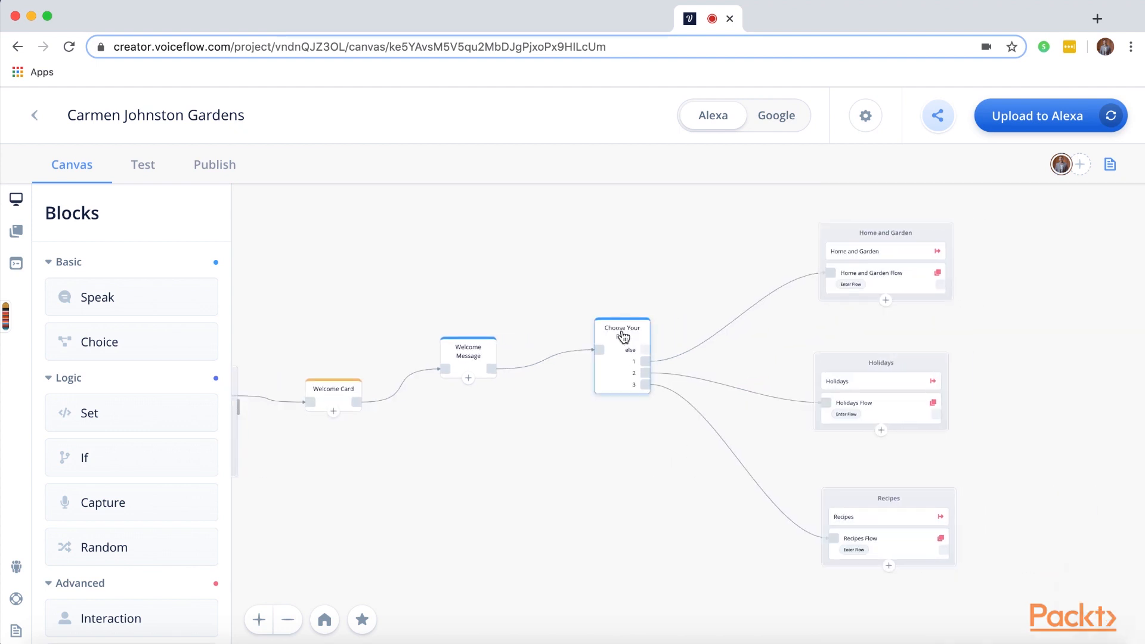
pyautogui.click(624, 337)
pyautogui.scroll(-3, 936, 363)
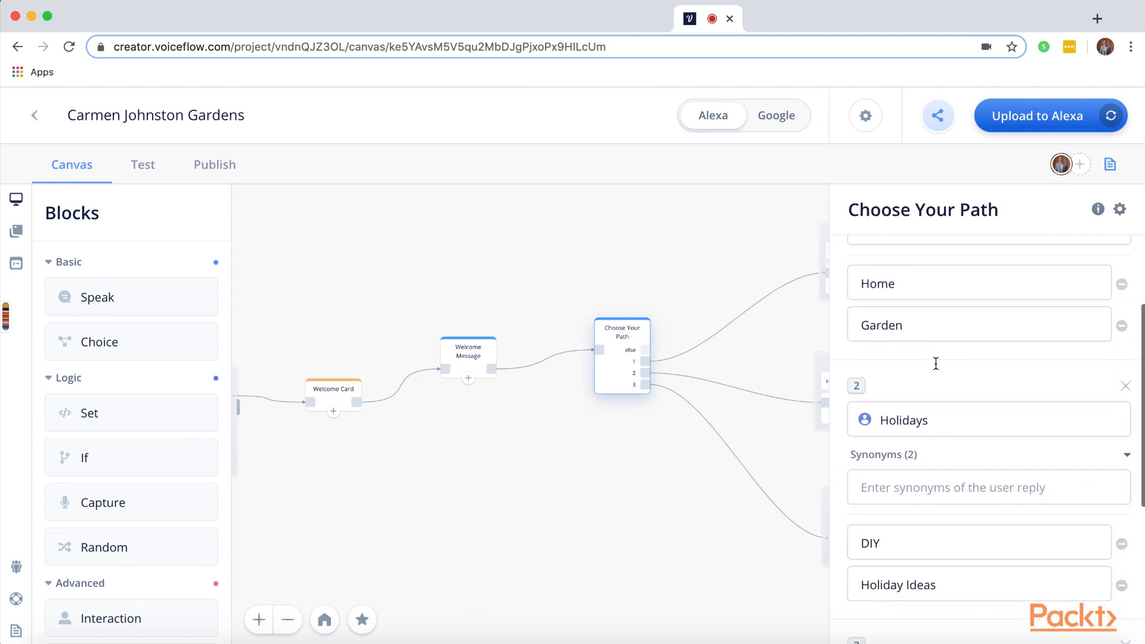
pyautogui.scroll(-5, 937, 364)
pyautogui.click(656, 493)
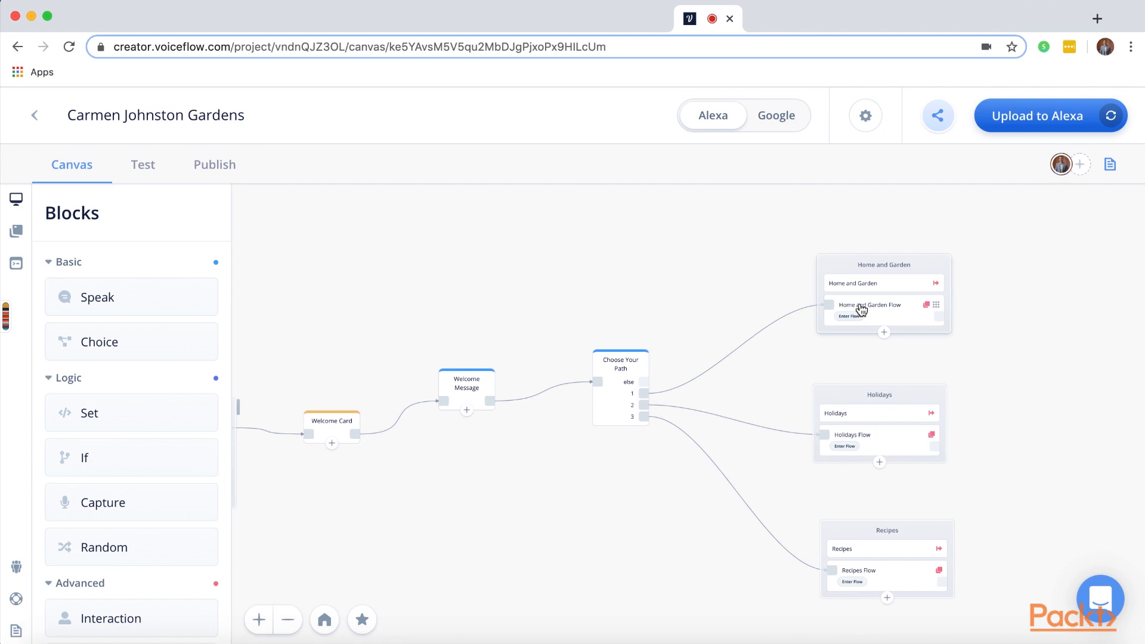
# Step: Enter the Home and Garden flow and inspect the audio of its Home and Garden Welcome block
pyautogui.click(853, 317)
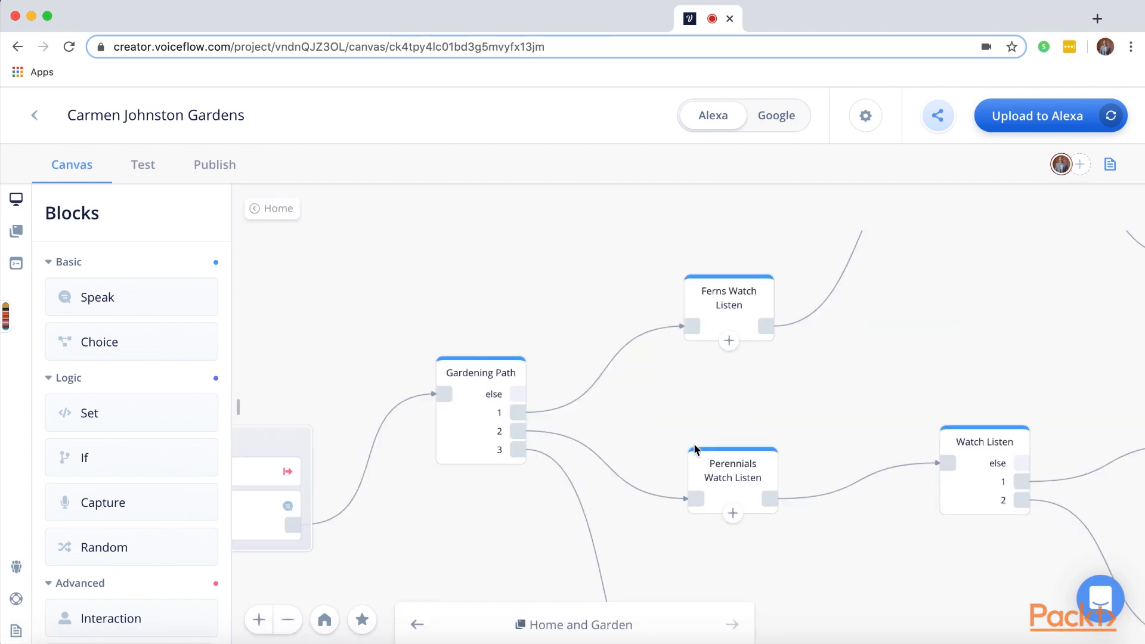
pyautogui.moveTo(680, 404); pyautogui.dragTo(919, 366)
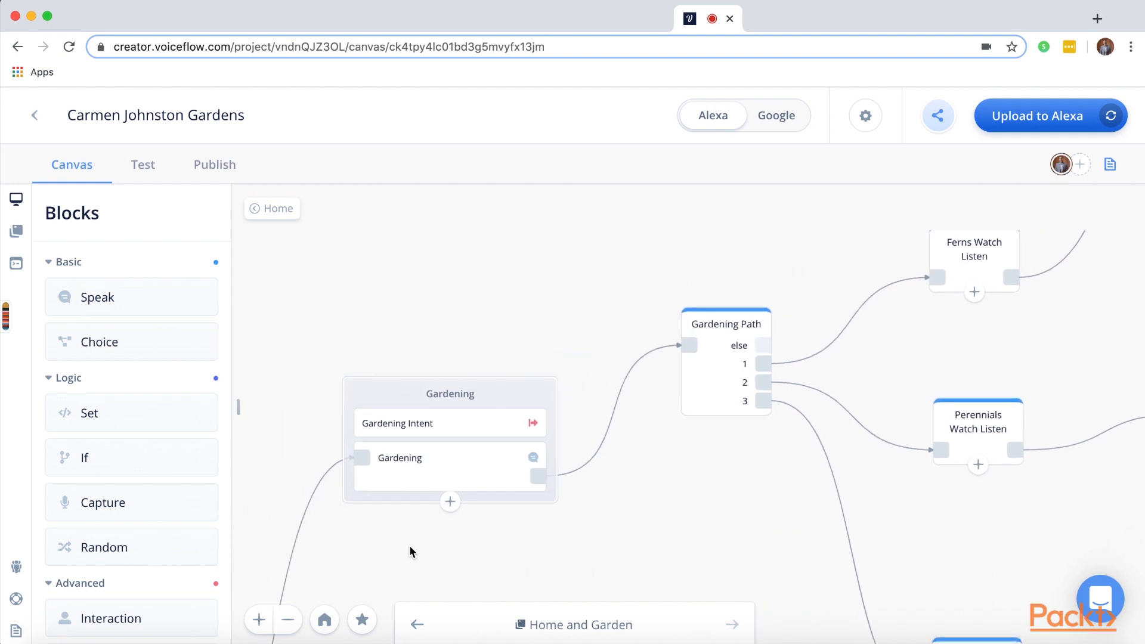
pyautogui.click(288, 619)
pyautogui.click(288, 619)
pyautogui.moveTo(501, 517); pyautogui.dragTo(762, 262)
pyautogui.moveTo(746, 309); pyautogui.dragTo(834, 233)
pyautogui.click(534, 413)
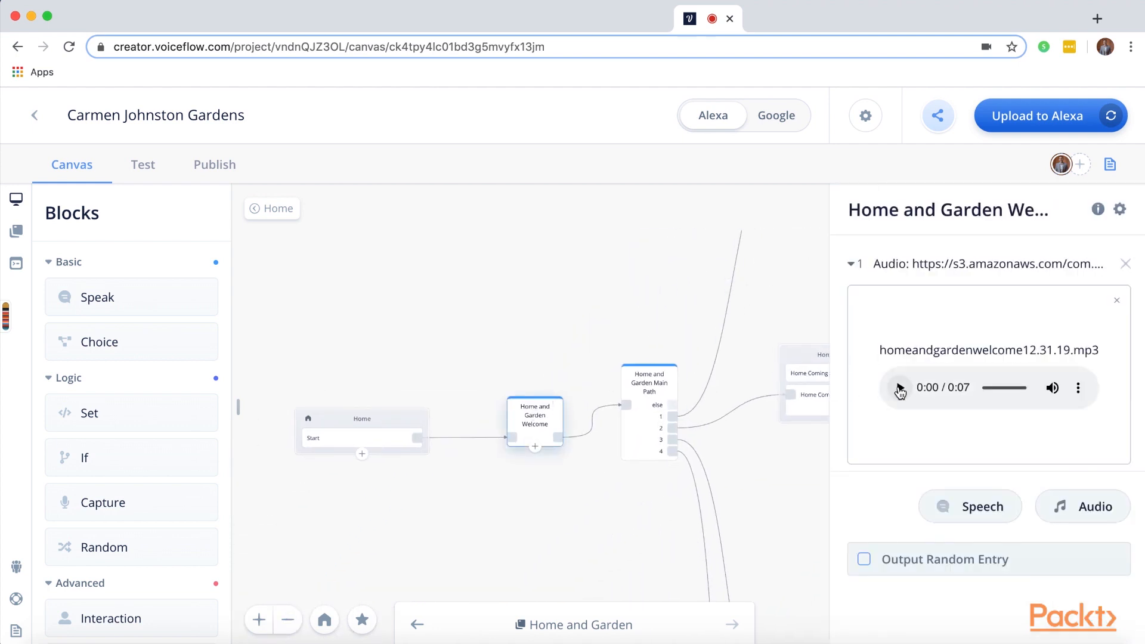
pyautogui.click(800, 462)
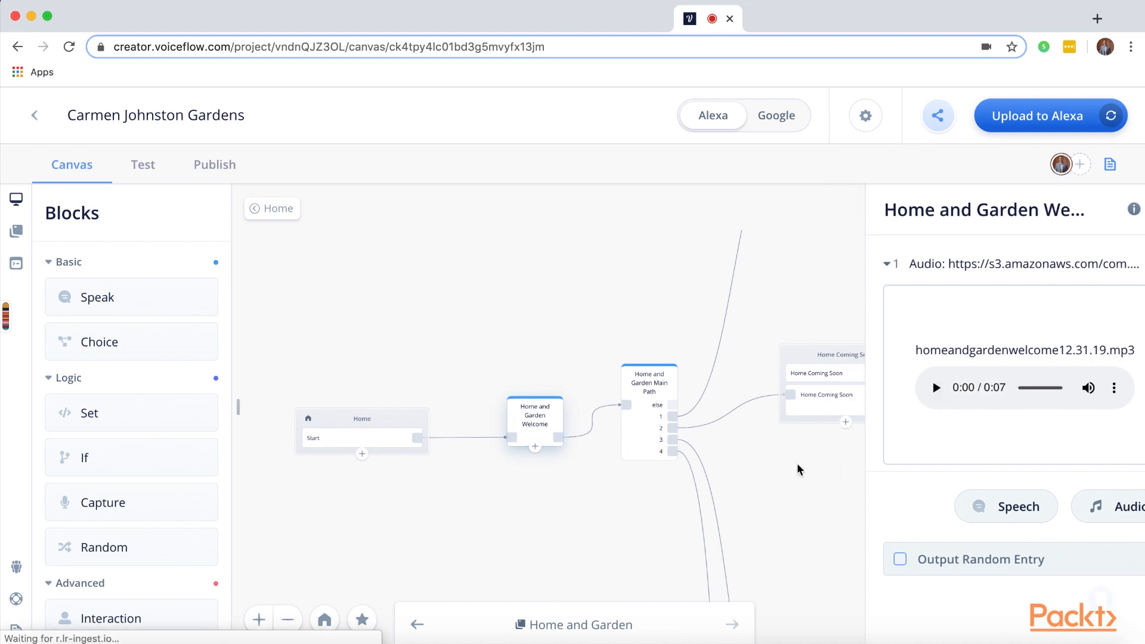
# Step: Inspect the Home and Garden Main Path block and the audio of the Gardening block
pyautogui.click(659, 389)
pyautogui.moveTo(626, 237); pyautogui.dragTo(404, 451)
pyautogui.click(564, 386)
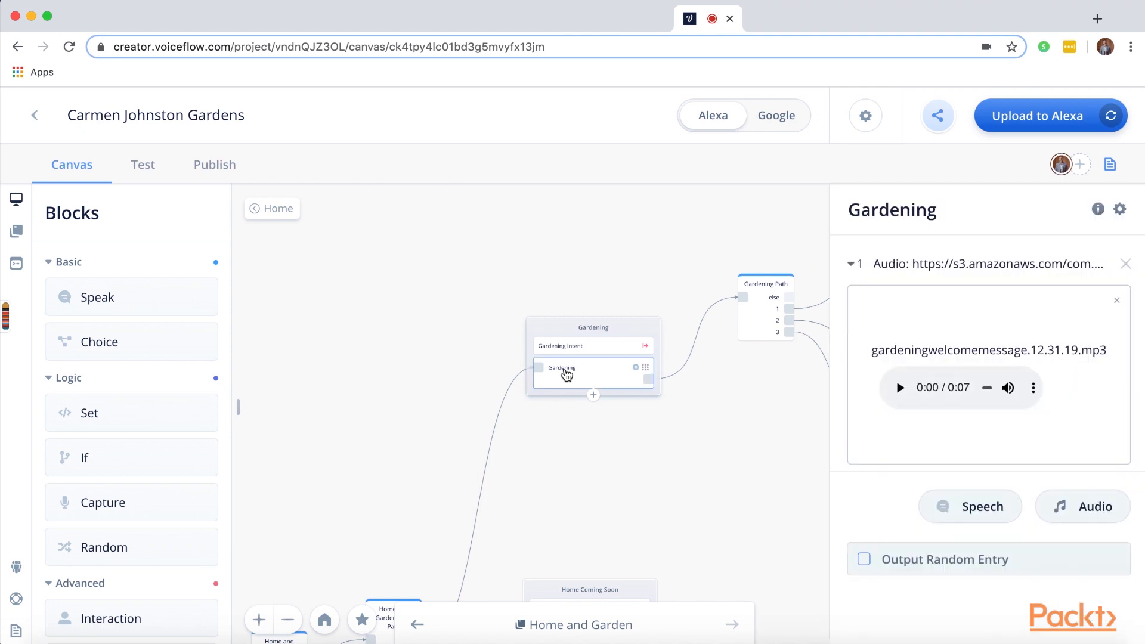
pyautogui.click(686, 501)
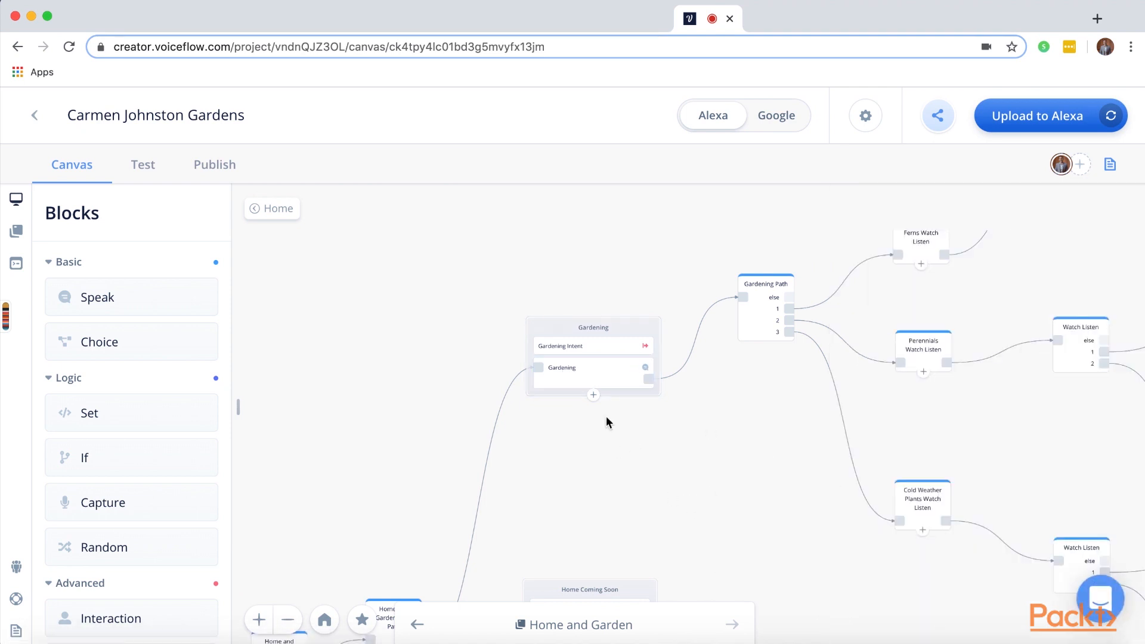
# Step: Inspect the Gardening Path choices, the Ferns Watch Listen audio and the Watch Listen choice block that follows it
pyautogui.moveTo(708, 450); pyautogui.dragTo(526, 513)
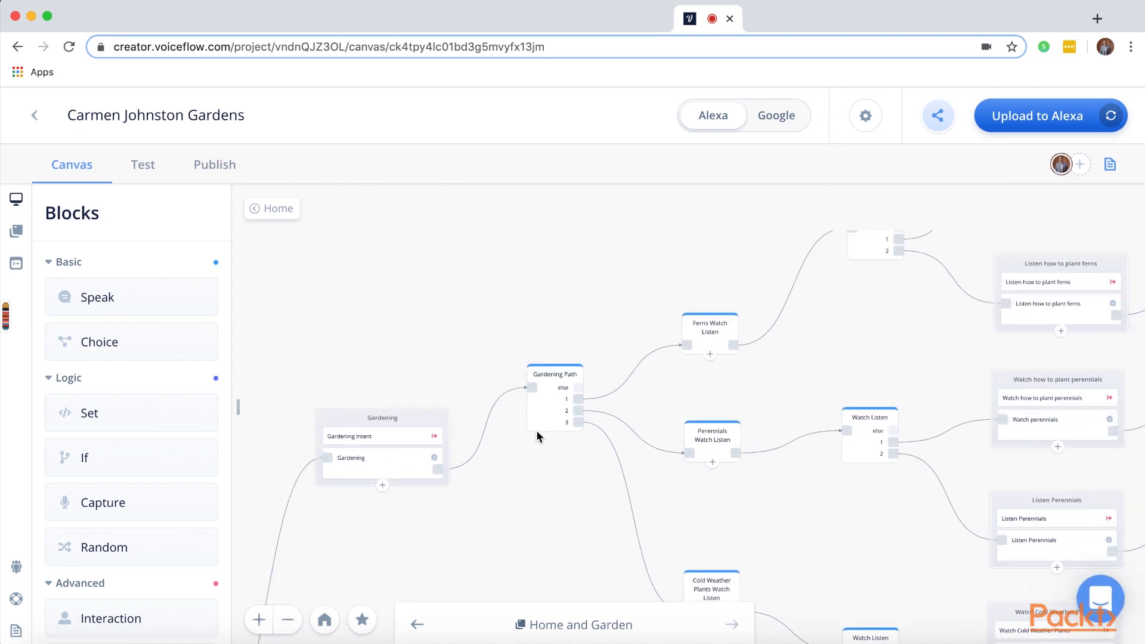
pyautogui.click(551, 384)
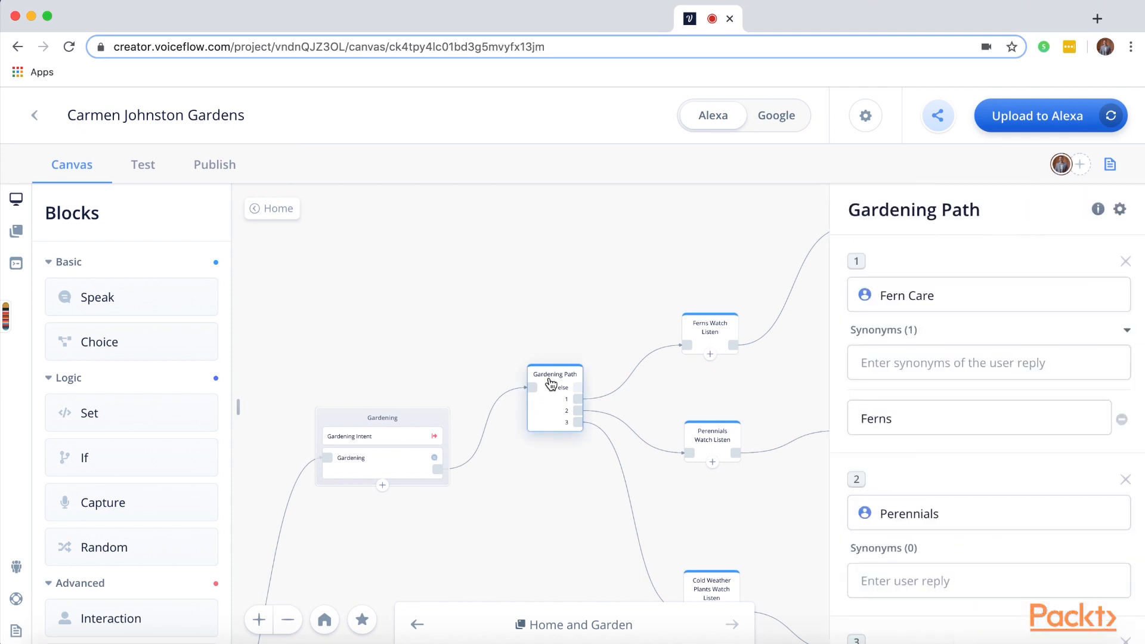
pyautogui.moveTo(581, 273); pyautogui.dragTo(476, 320)
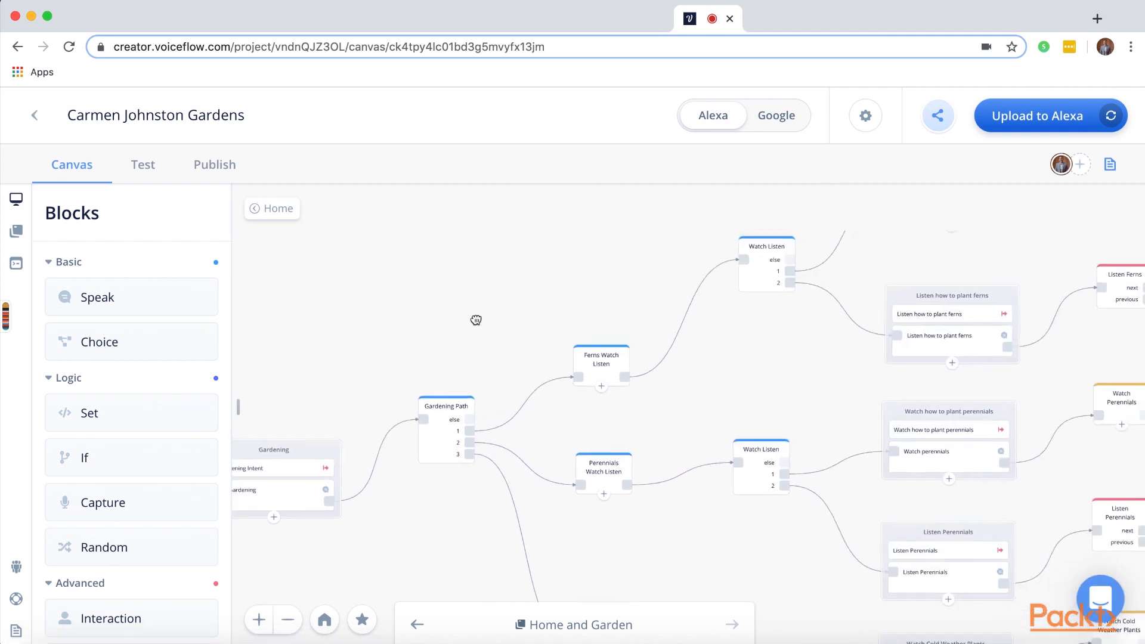
pyautogui.click(577, 370)
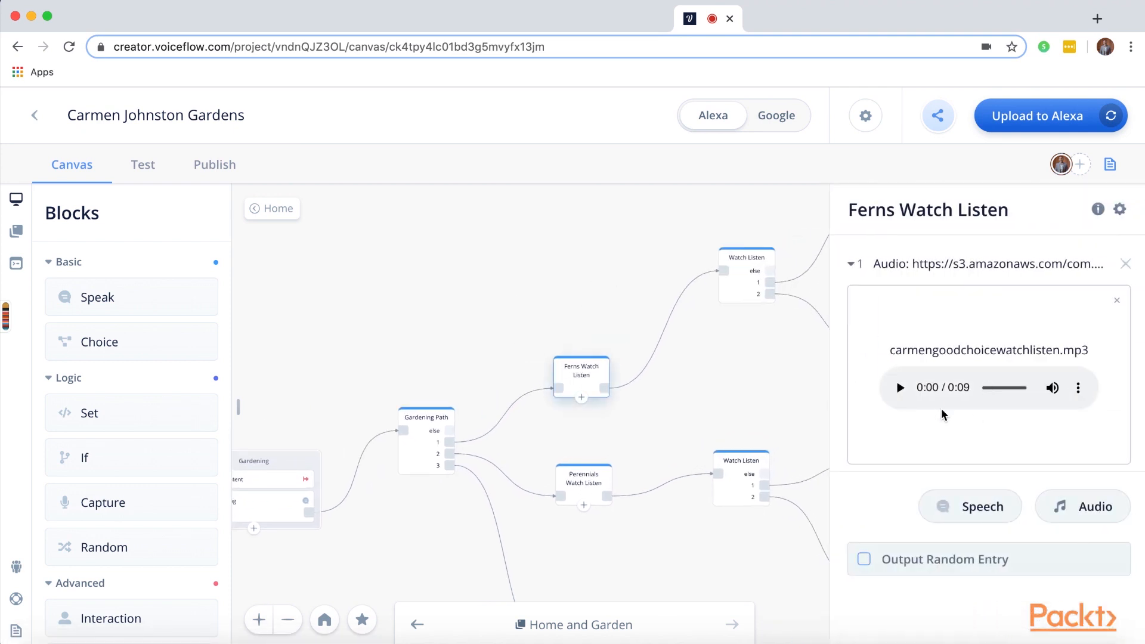
pyautogui.moveTo(627, 281); pyautogui.dragTo(436, 345)
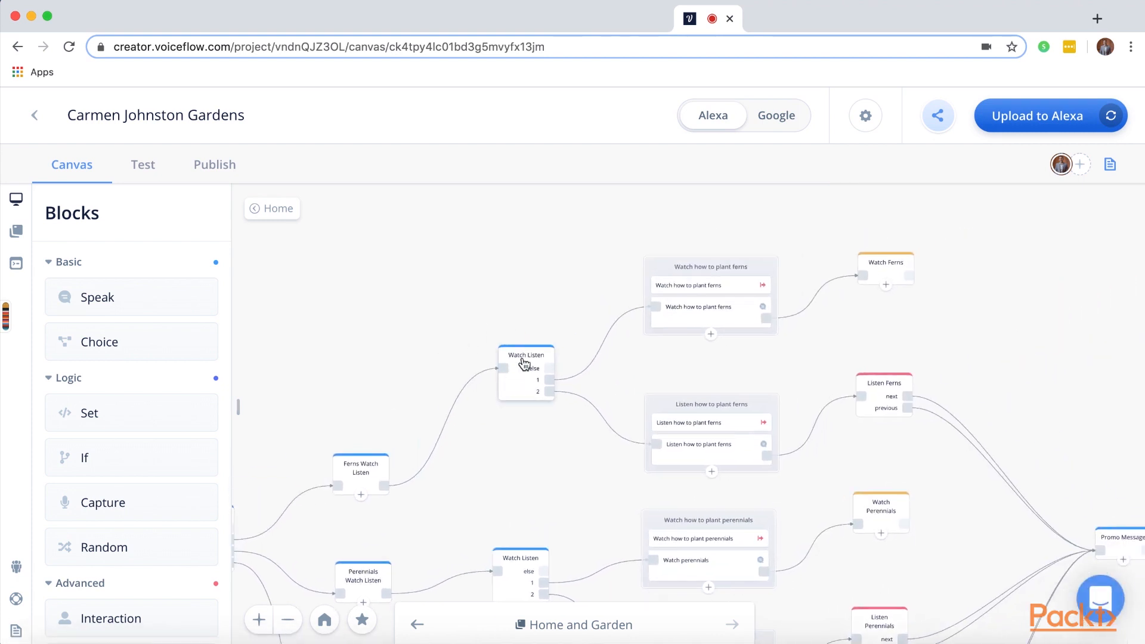
pyautogui.click(525, 364)
pyautogui.click(559, 248)
# Step: Trace the gardening branch back to the start of the Home and Garden flow and return to the Home flow
pyautogui.moveTo(723, 358); pyautogui.dragTo(887, 331)
pyautogui.moveTo(554, 339); pyautogui.dragTo(694, 316)
pyautogui.moveTo(516, 312); pyautogui.dragTo(651, 291)
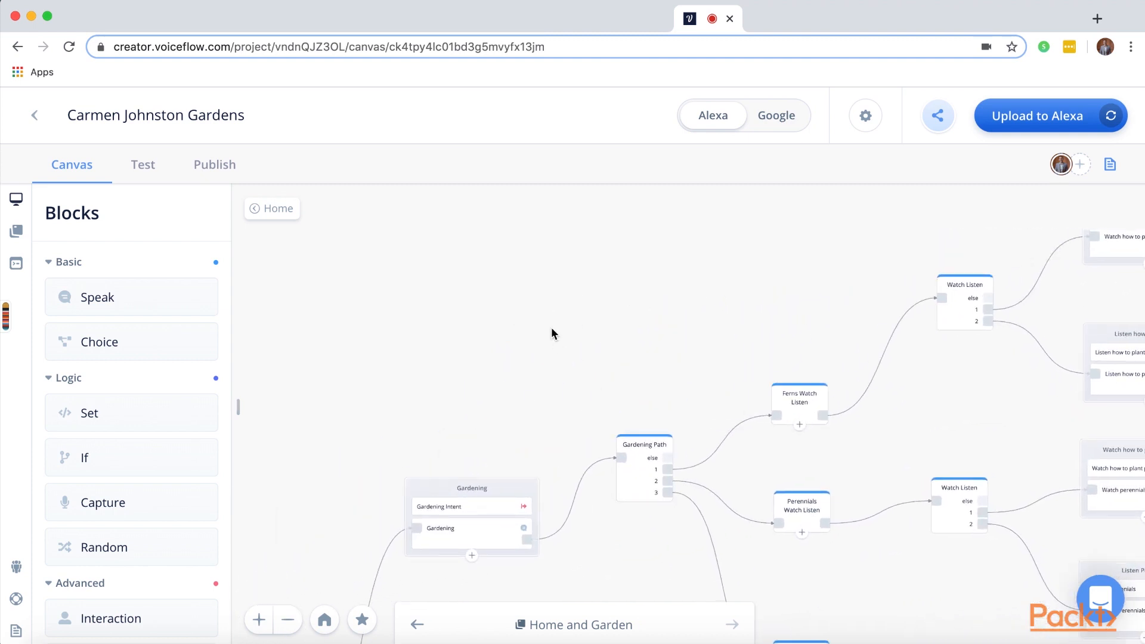
pyautogui.moveTo(552, 329); pyautogui.dragTo(691, 268)
pyautogui.moveTo(648, 313); pyautogui.dragTo(701, 255)
pyautogui.moveTo(545, 409); pyautogui.dragTo(619, 284)
pyautogui.moveTo(593, 379); pyautogui.dragTo(679, 260)
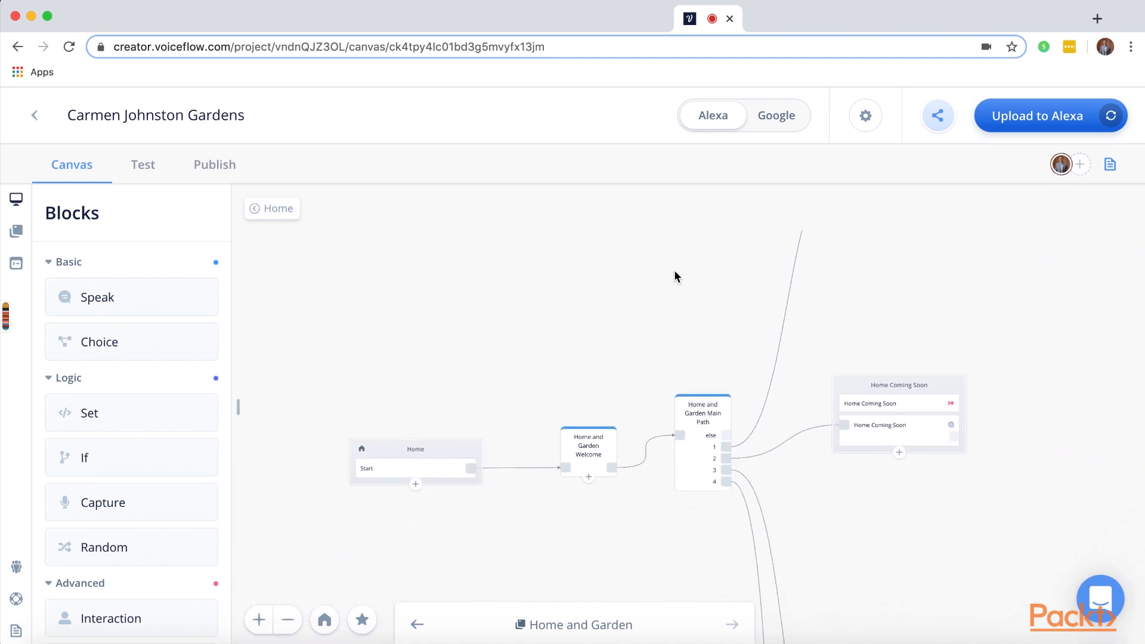
pyautogui.click(284, 210)
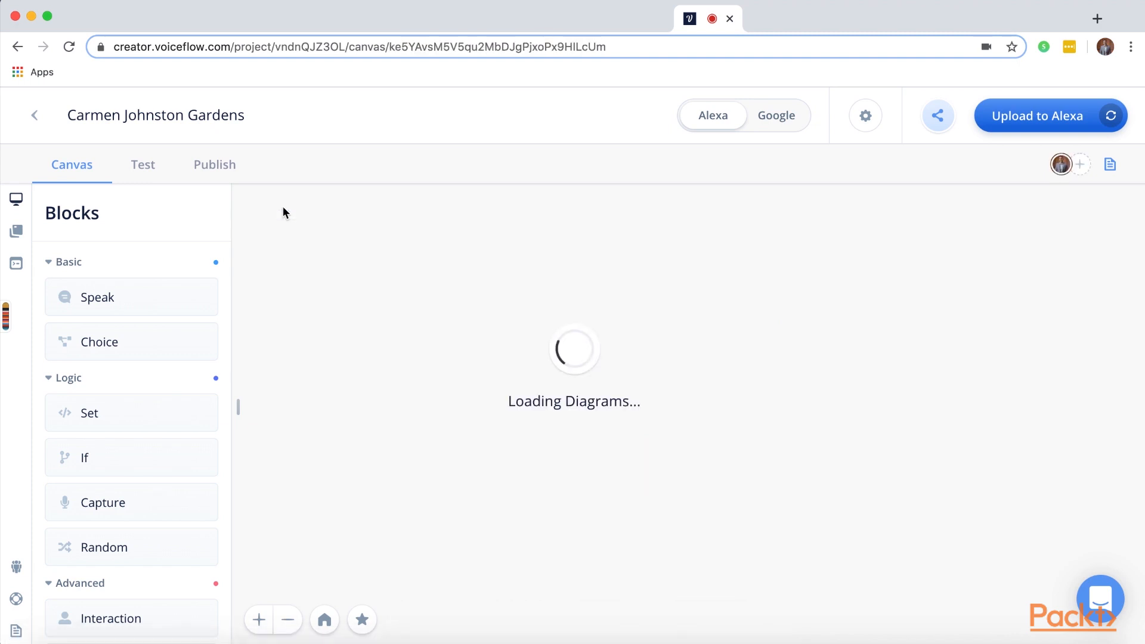
pyautogui.moveTo(483, 263); pyautogui.dragTo(605, 256)
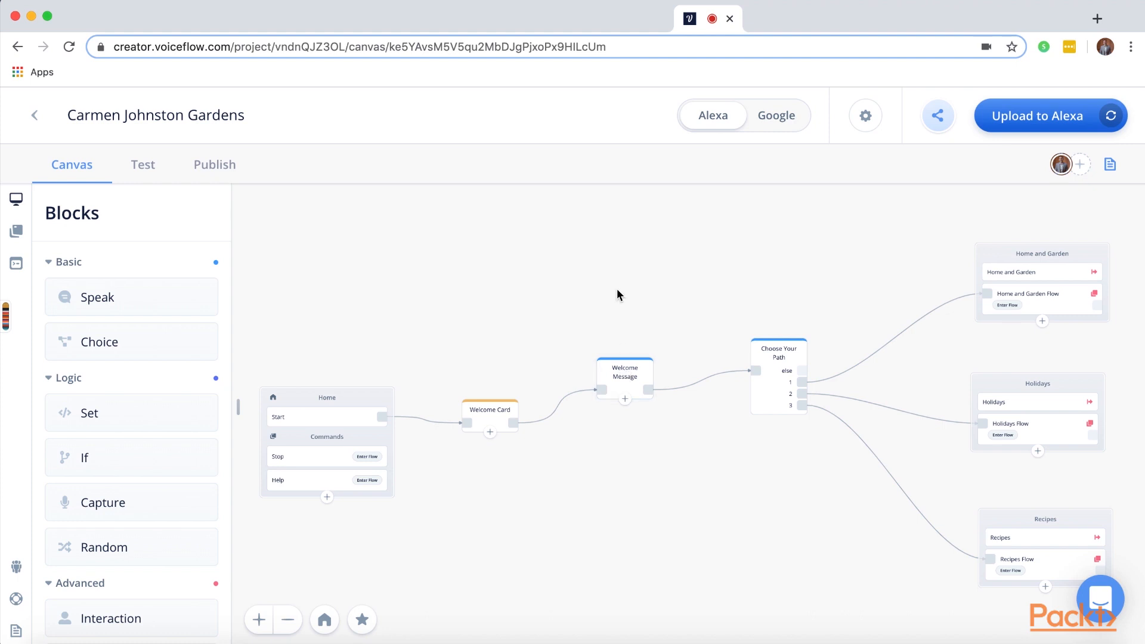
# Step: Start a dialog test of the project and answer the welcome message with "home and garden"
pyautogui.click(143, 167)
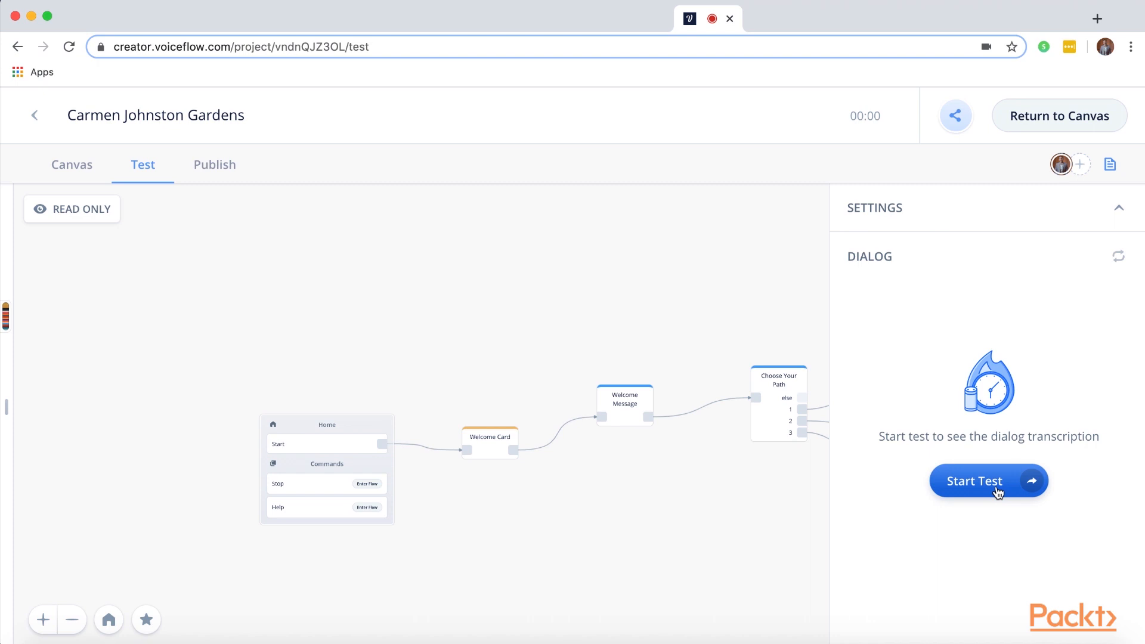
pyautogui.click(998, 493)
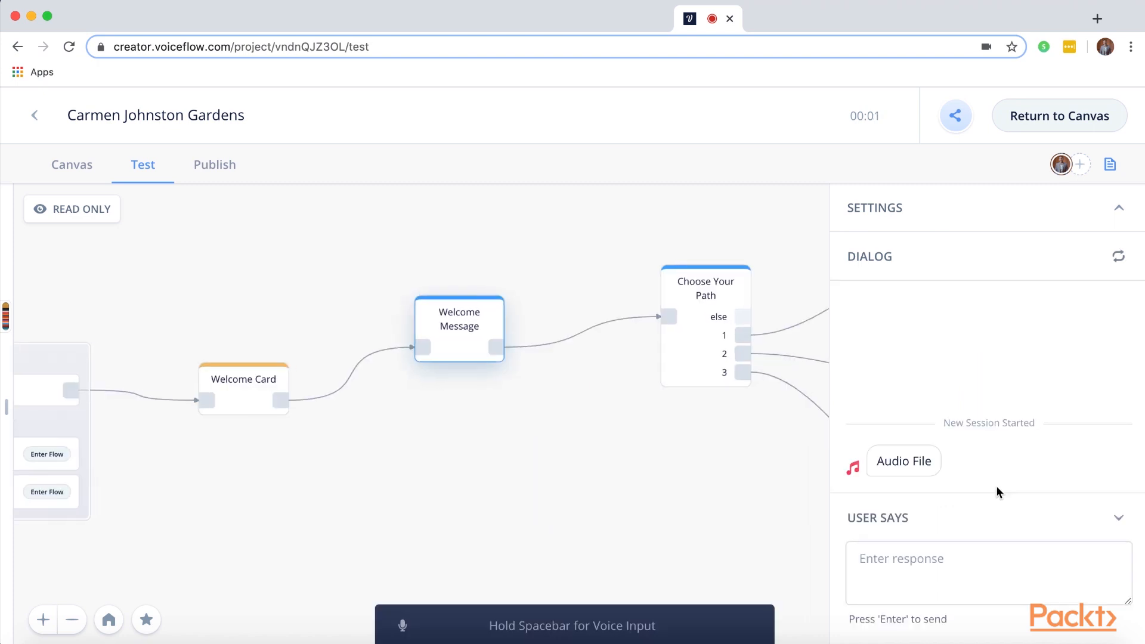
pyautogui.click(951, 562)
pyautogui.write('home and garde')
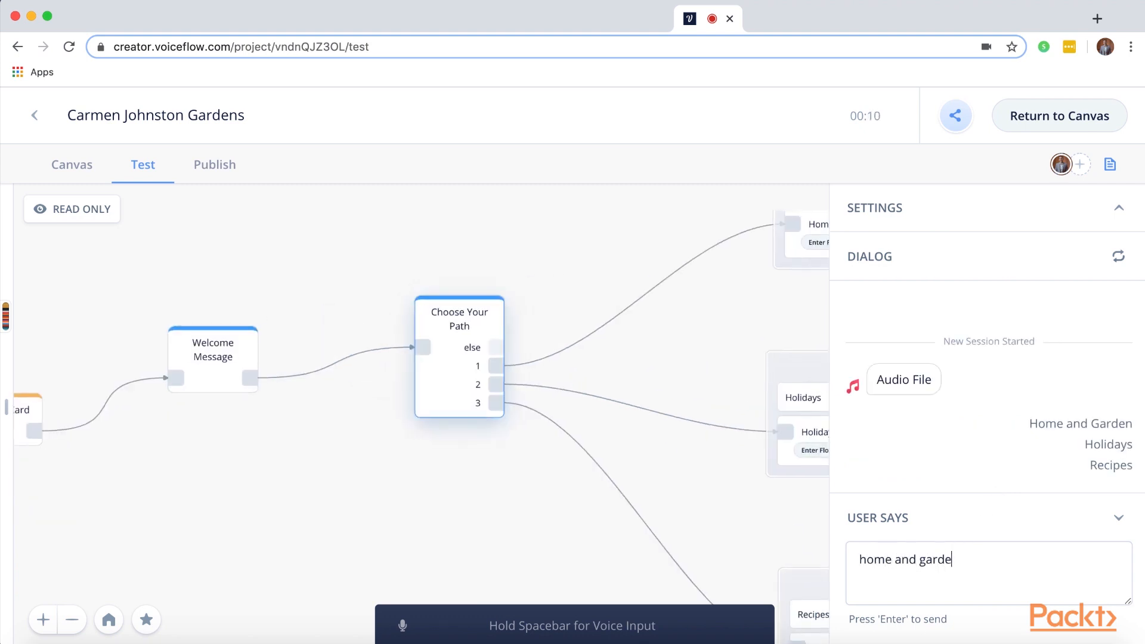
pyautogui.write('n')
pyautogui.press('Return')
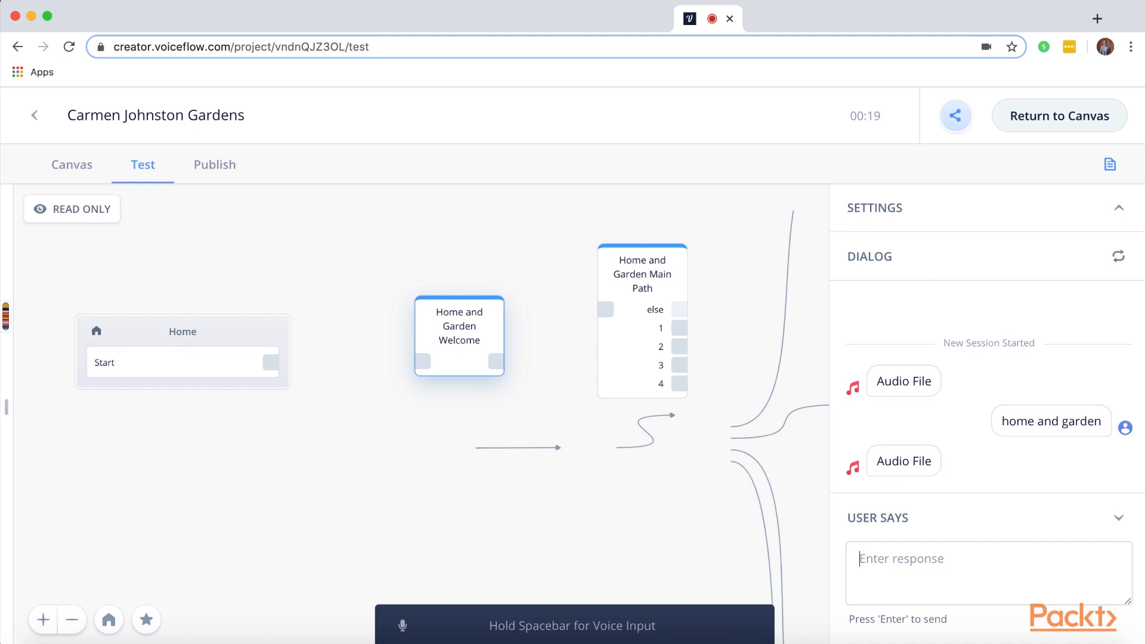
# Step: Continue the test dialog with the responses "gardening", "fern care" and "listen"
pyautogui.write('gardening')
pyautogui.press('Return')
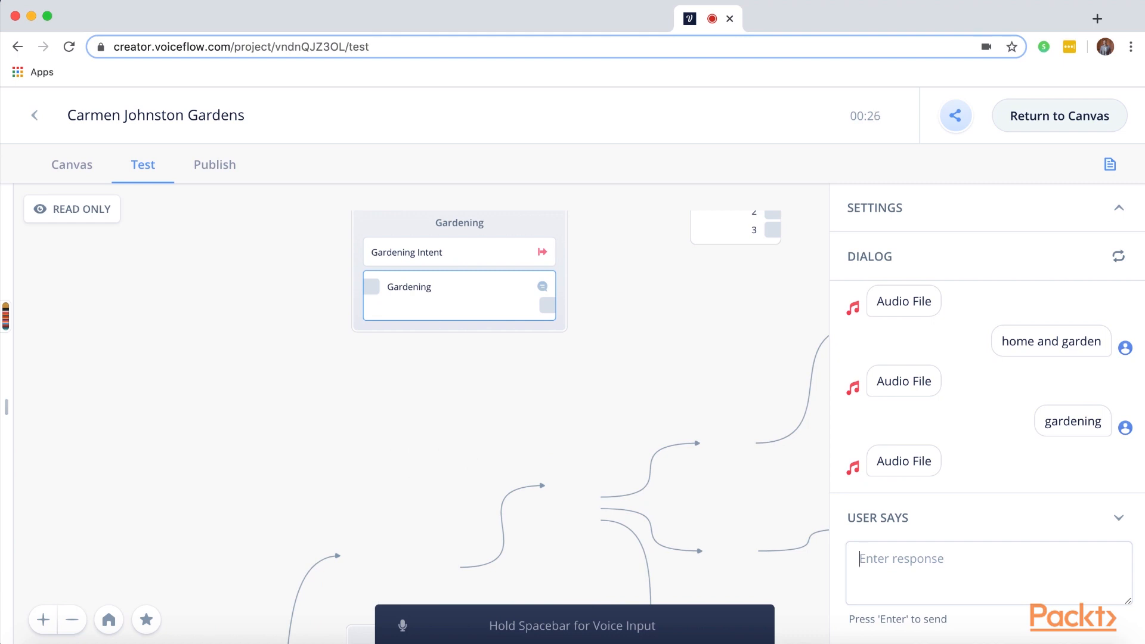
pyautogui.write('fern care')
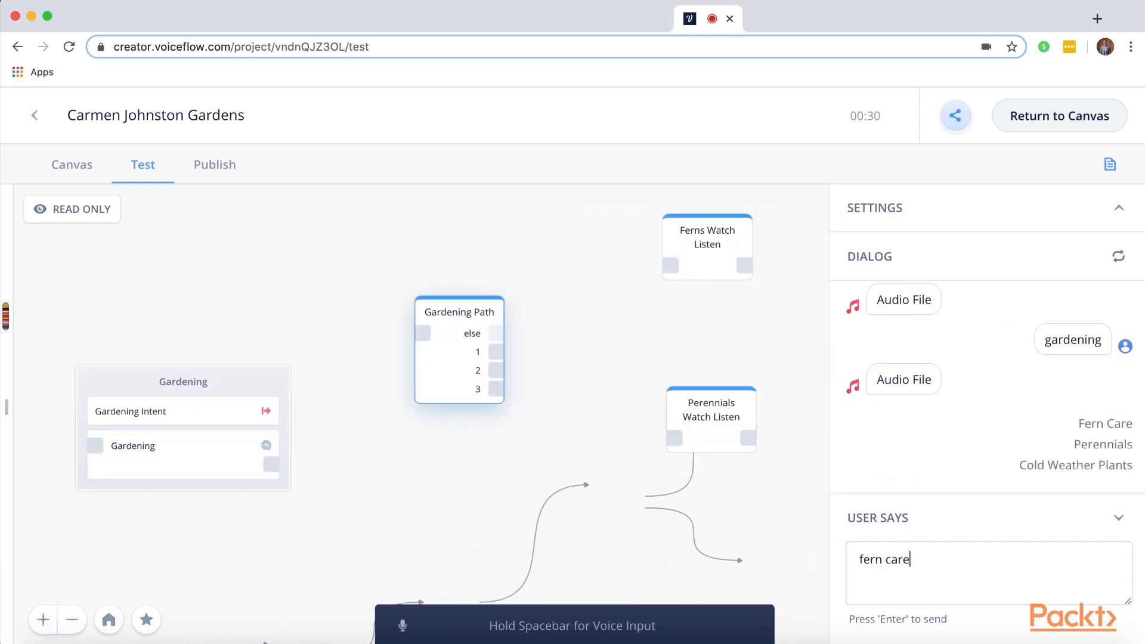
pyautogui.press('Return')
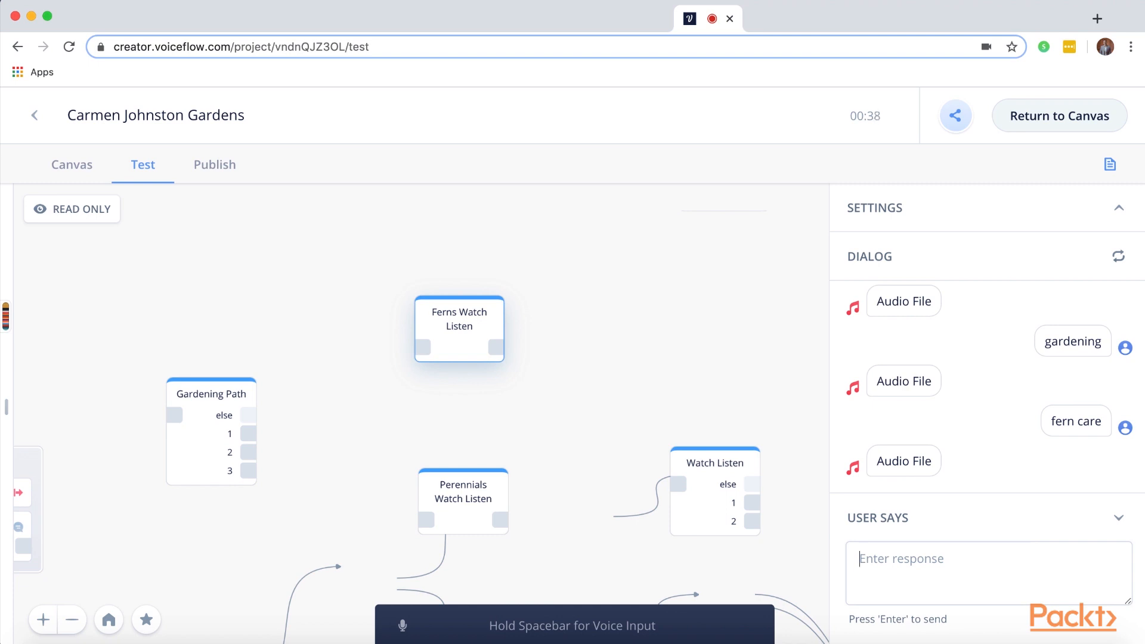
pyautogui.write('listen')
pyautogui.press('Return')
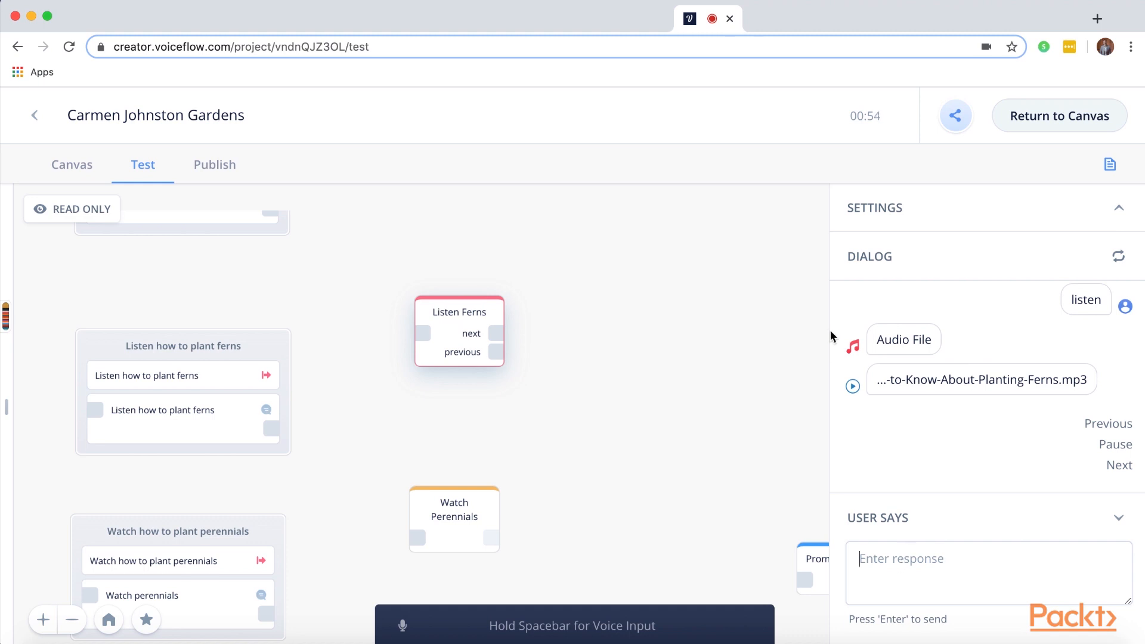
# Step: Leave the test for the canvas, go back to the workspace's project list and reopen the gardens project
pyautogui.click(1055, 124)
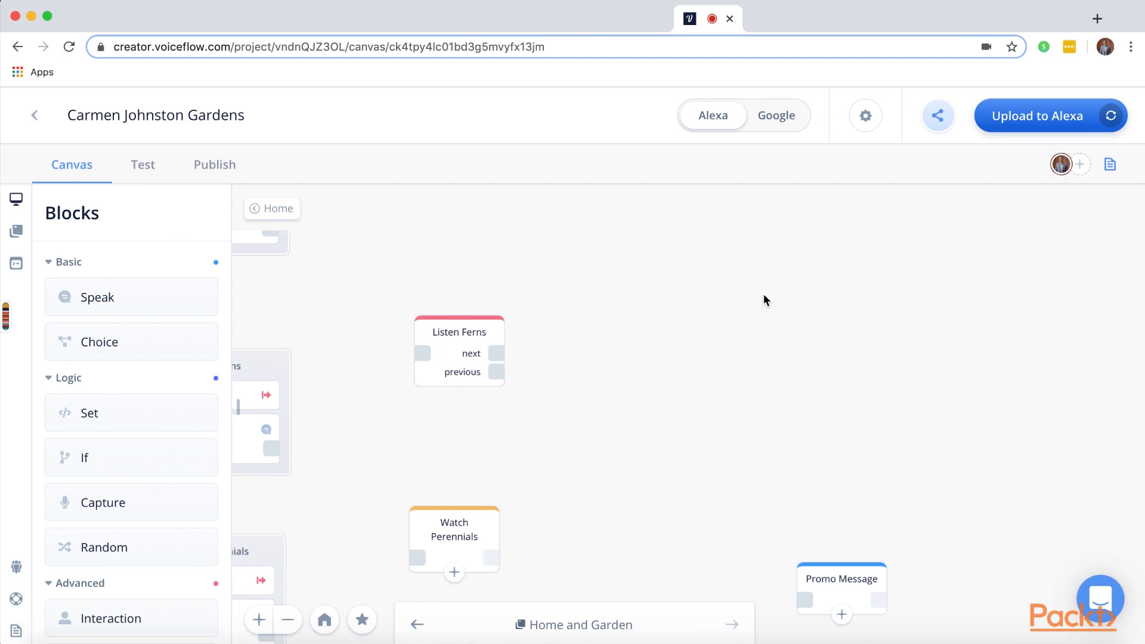
pyautogui.moveTo(719, 326); pyautogui.dragTo(814, 327)
pyautogui.moveTo(746, 359); pyautogui.dragTo(850, 381)
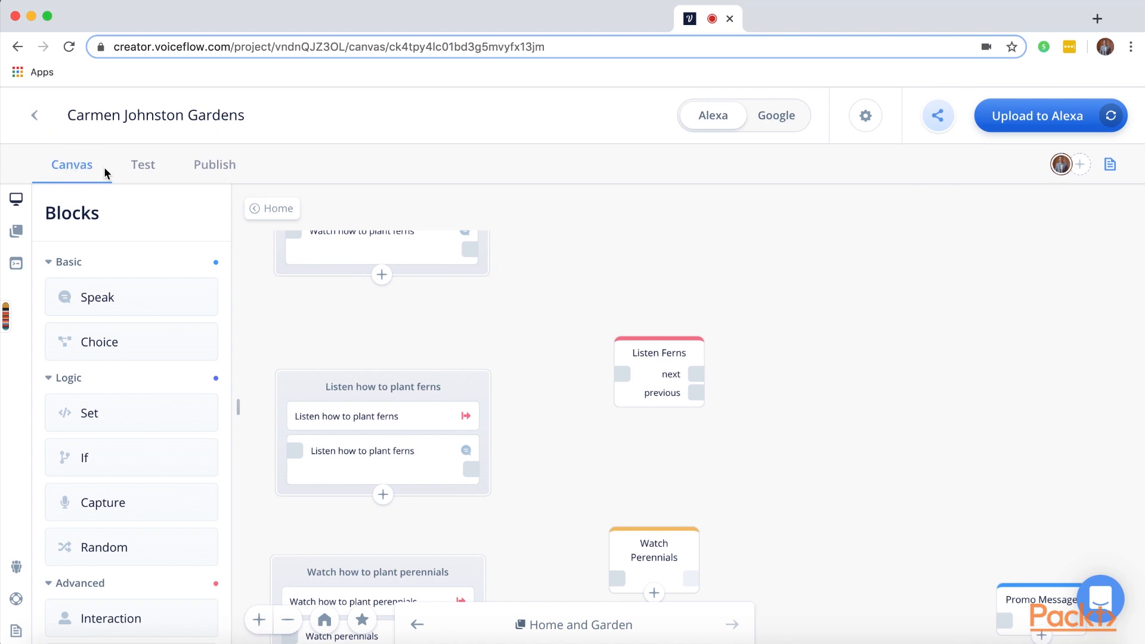
pyautogui.click(34, 118)
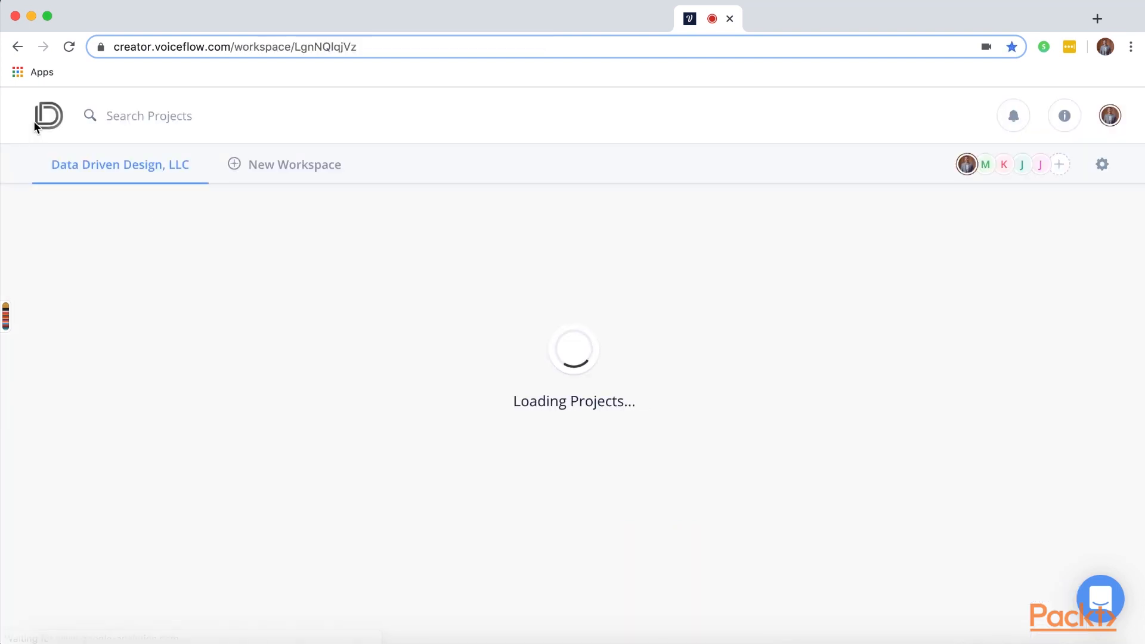
pyautogui.click(448, 277)
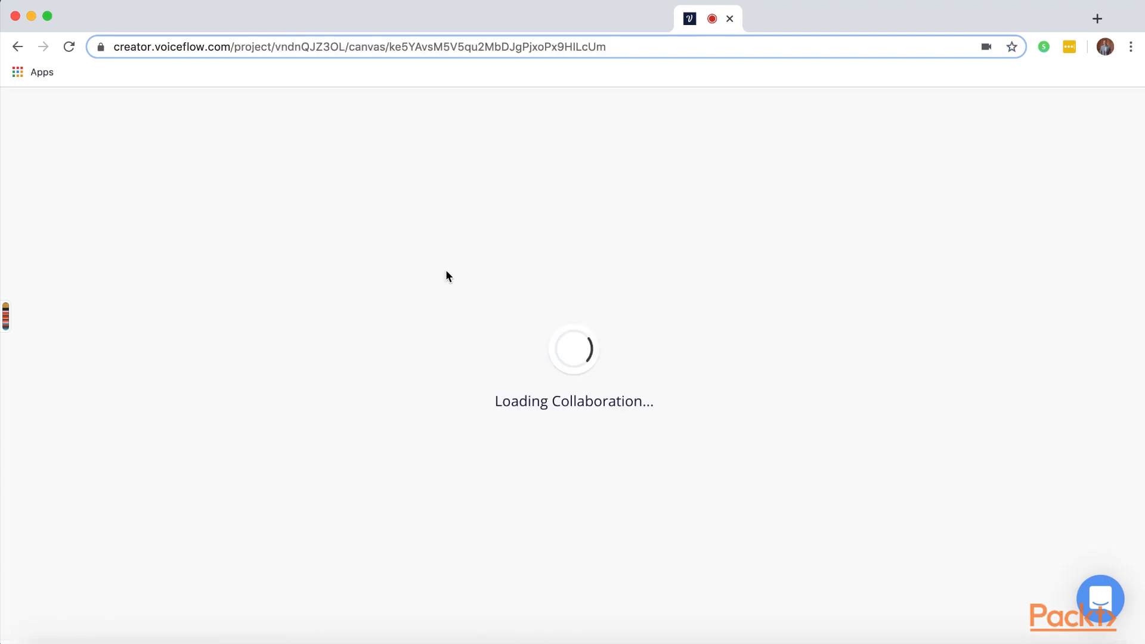